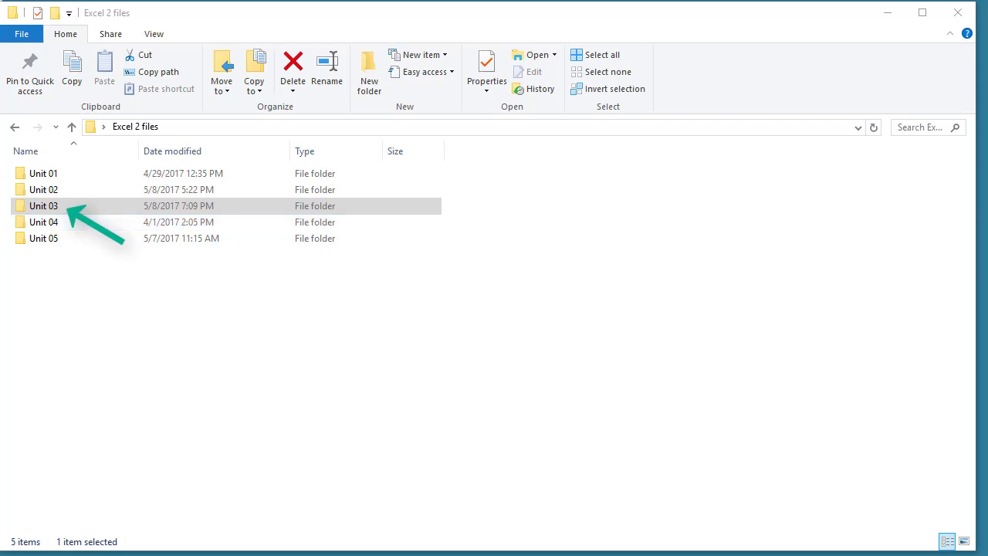
Open the Unit 03 folder inside Excel 2 files.
double_click(61, 210)
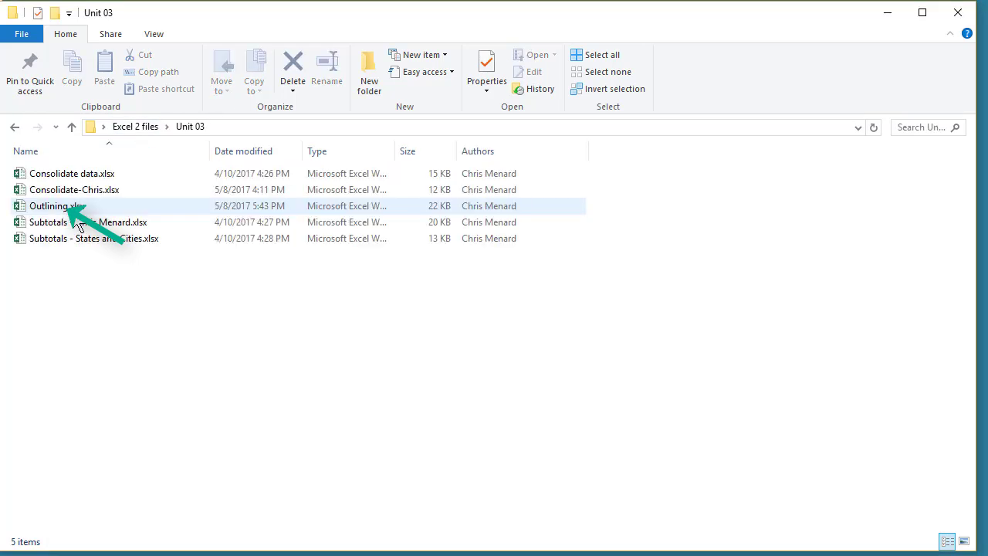
Open Outlining.xlsx, check the North and South Total SUM formulas in F6 and K6, then select B6.
mouse_move(60, 210)
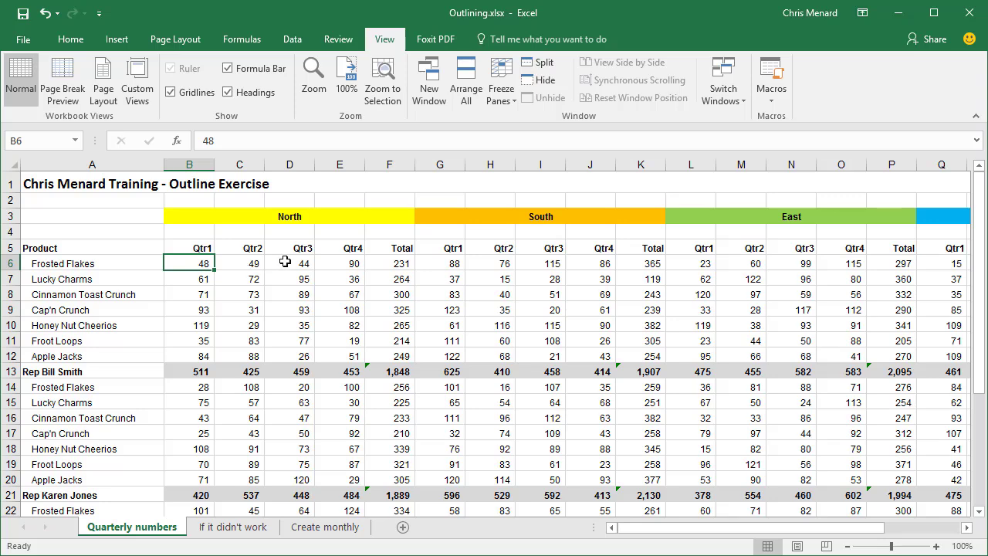
left_click(386, 263)
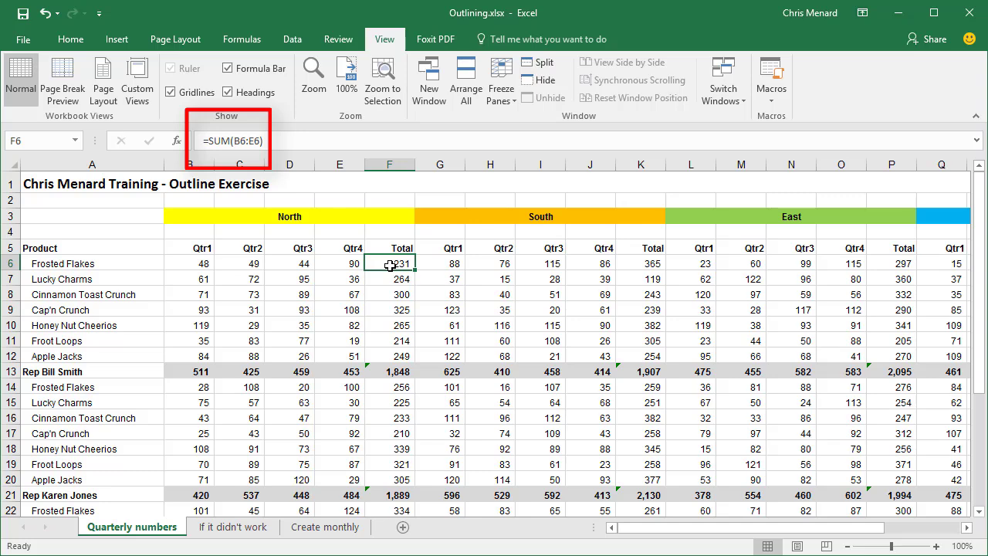
left_click(634, 264)
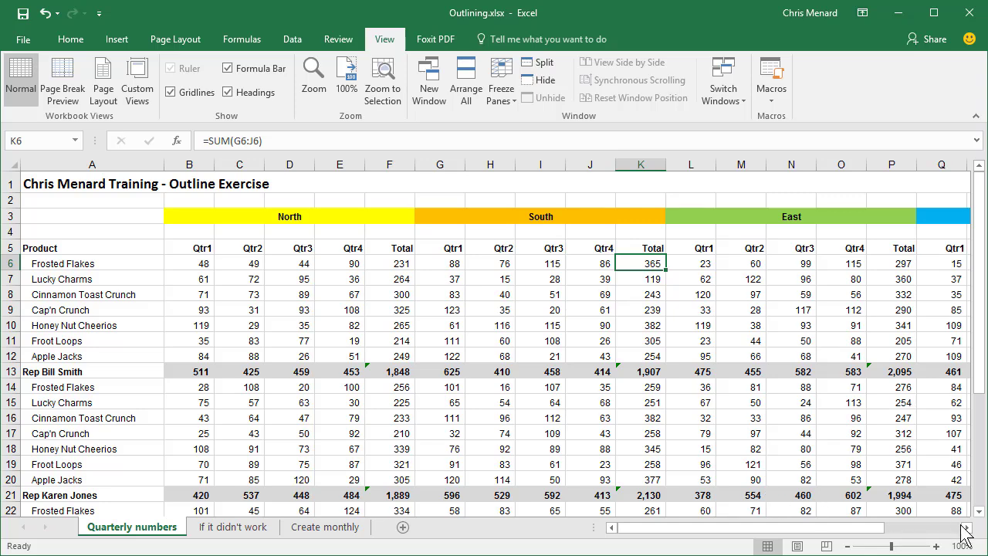
left_click_drag(967, 529, 967, 530)
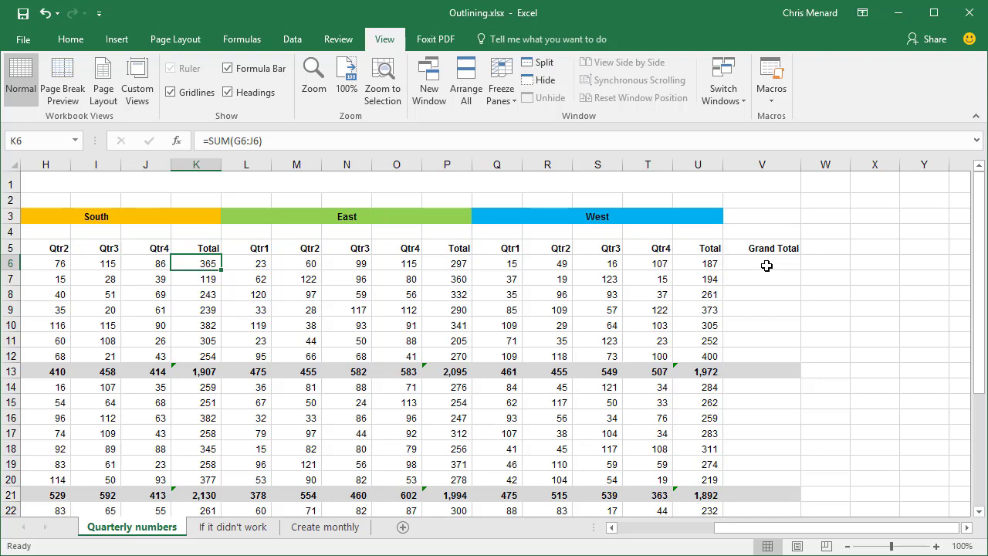
left_click_drag(743, 531, 631, 516)
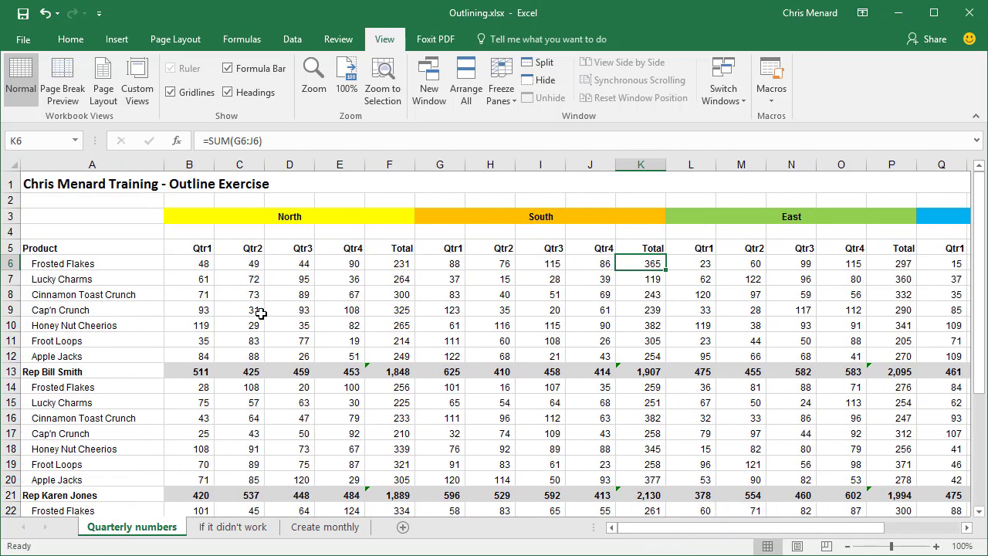
left_click(185, 266)
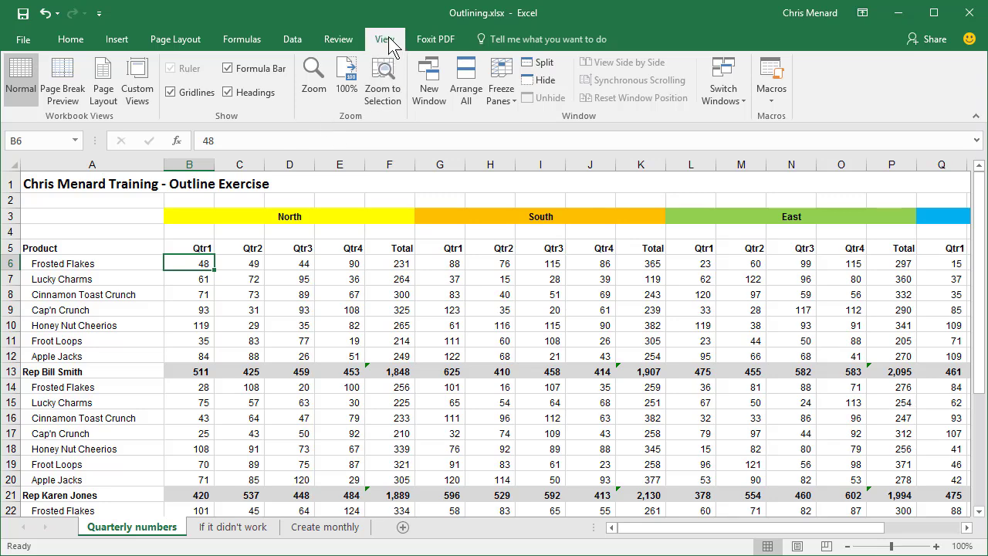
Freeze panes at B6 so header rows 1–5 and the Product column stay fixed.
left_click(501, 100)
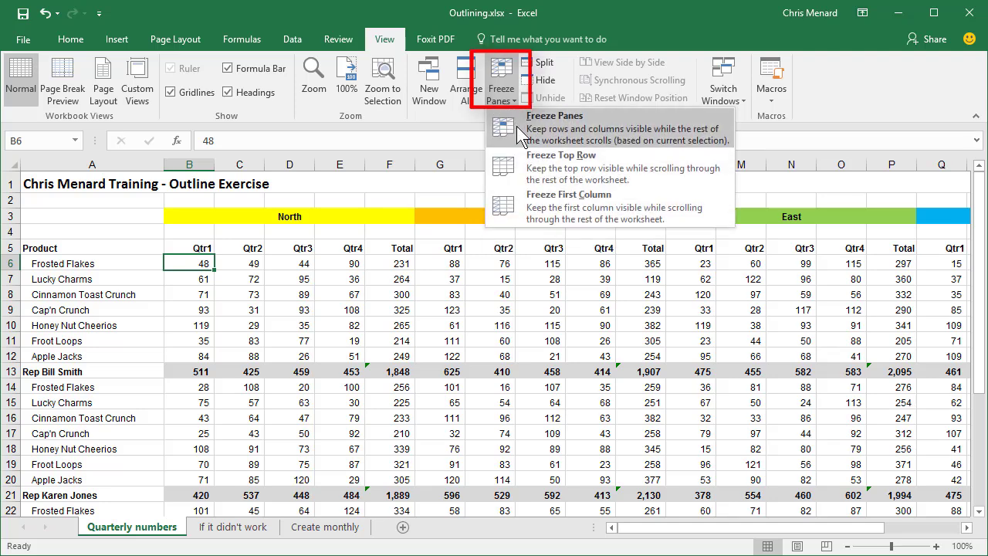
left_click(517, 126)
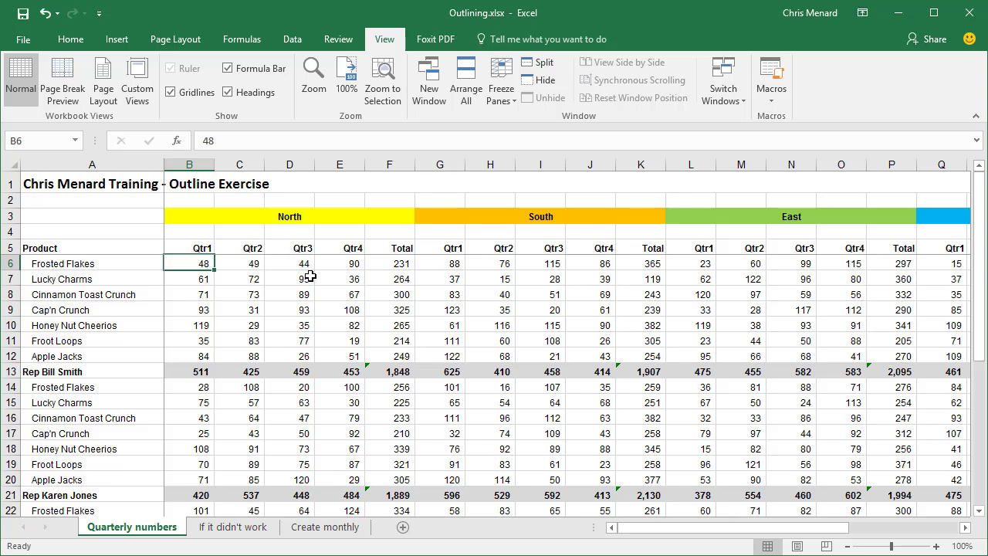
scroll(309, 277, "down", 6)
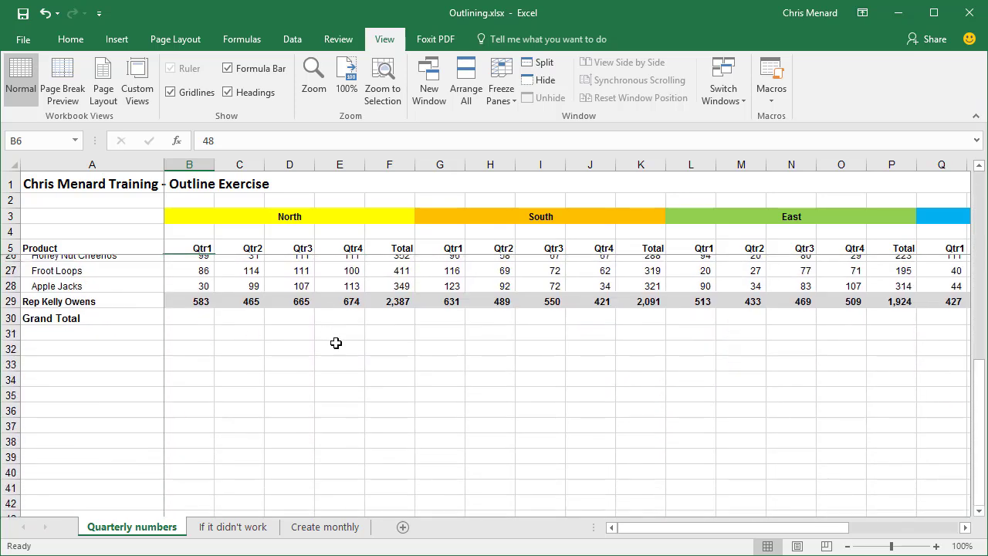
scroll(374, 346, "down", 3)
scroll(375, 347, "up", 9)
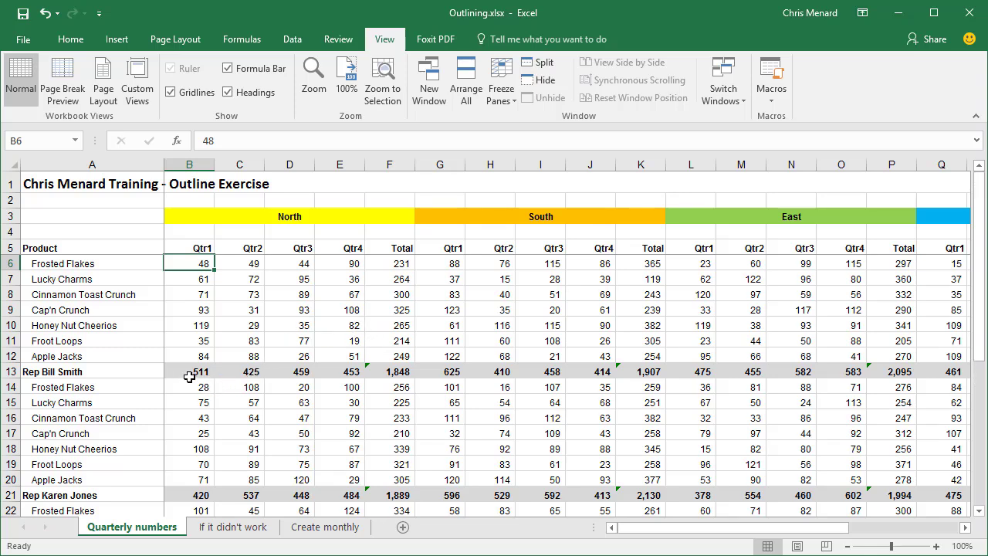
Check the Bill Smith, Karen Jones and Kelly Owens subtotal formulas in B13, B21 and B29.
left_click(208, 369)
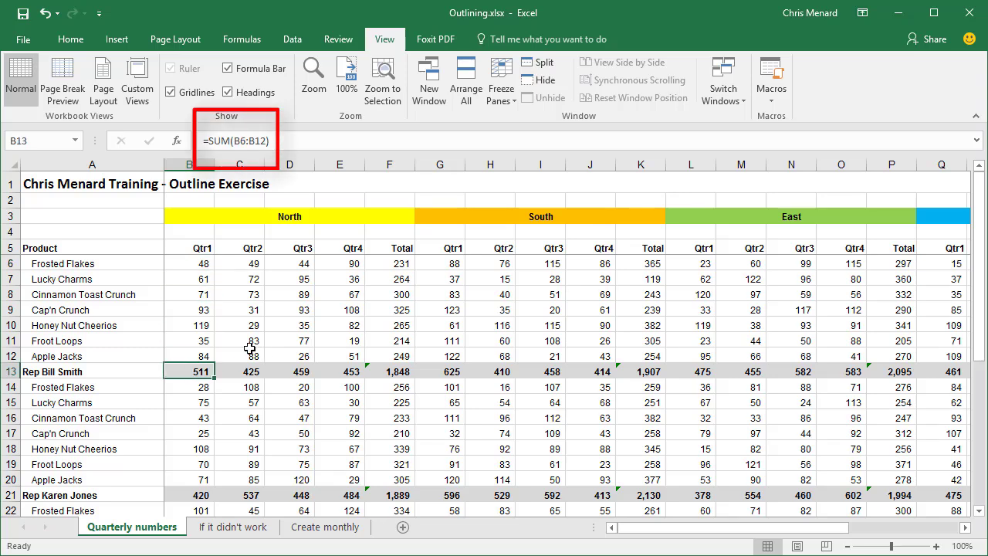
scroll(255, 347, "down", 2)
left_click(192, 402)
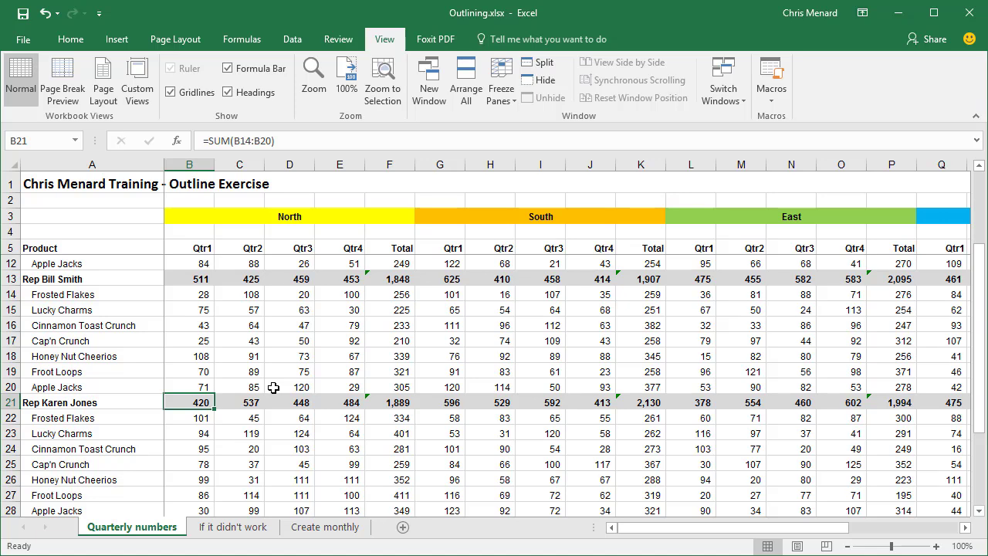
scroll(273, 387, "down", 2)
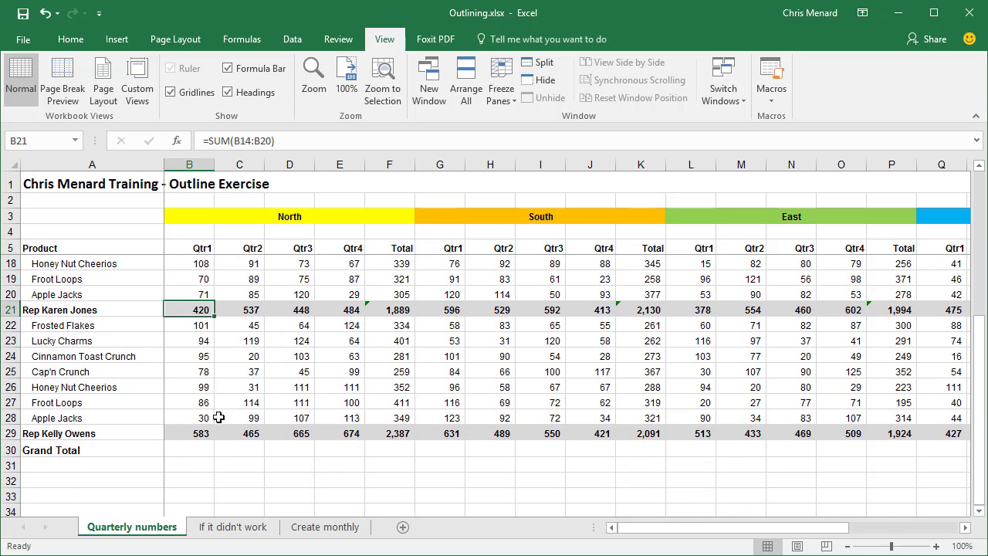
left_click(190, 434)
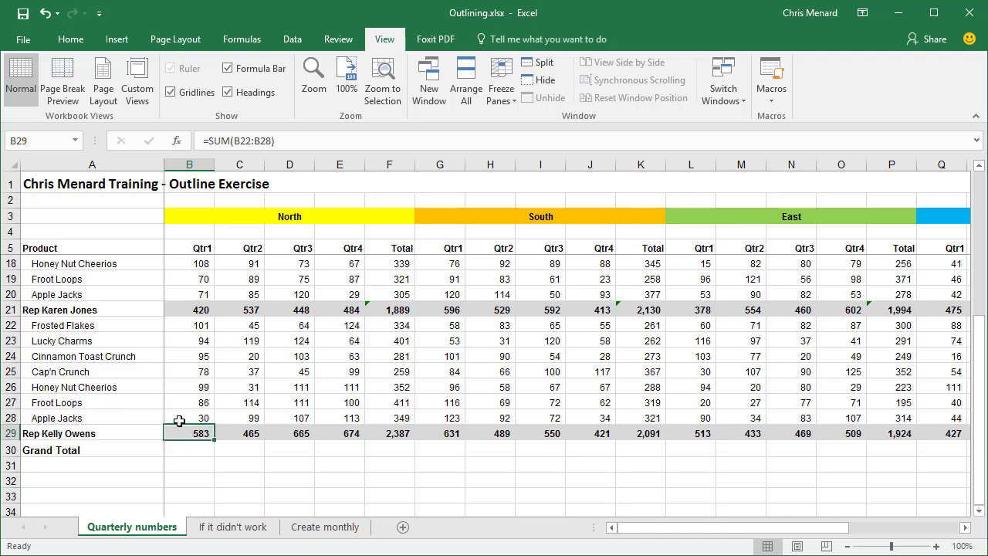
scroll(531, 478, "up", 4)
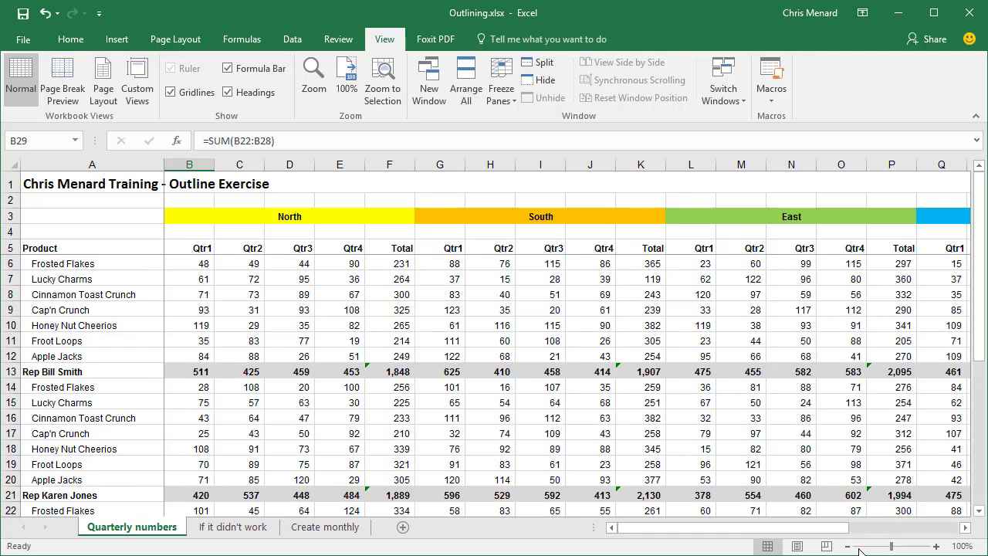
AutoSum V6:V29 so each Grand Total adds the four region totals, e.g. =SUM(U6,P6,K6,F6).
left_click_drag(967, 529, 966, 529)
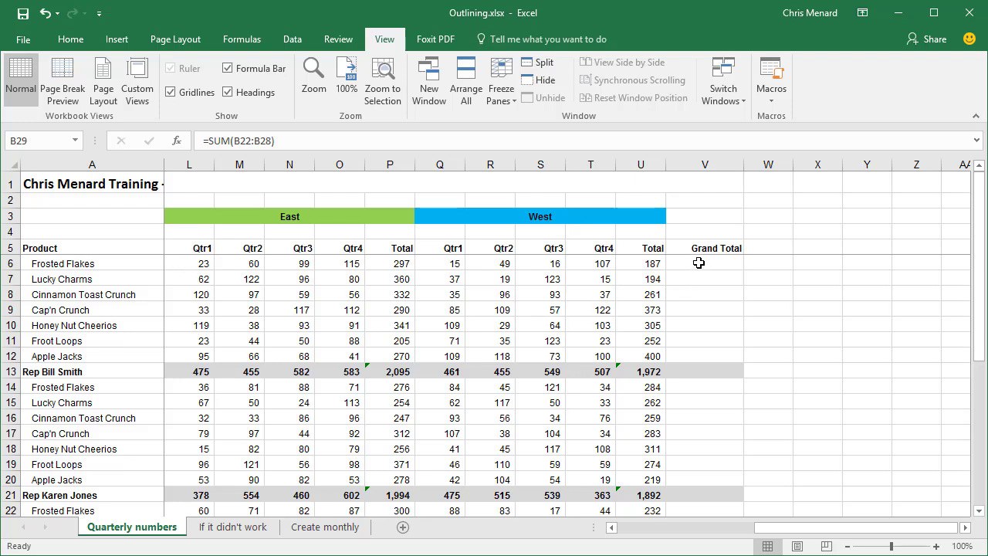
left_click_drag(697, 263, 710, 466)
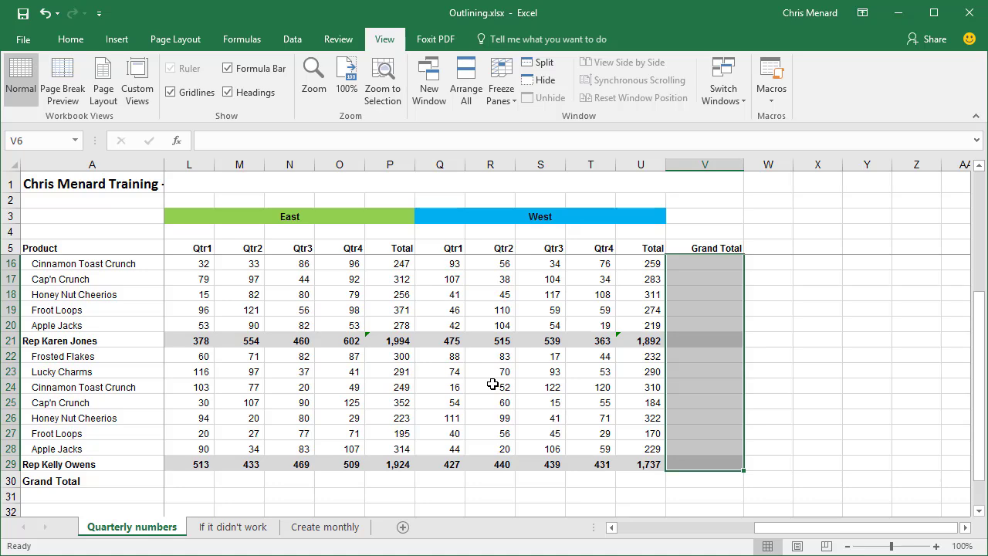
key("alt+equal")
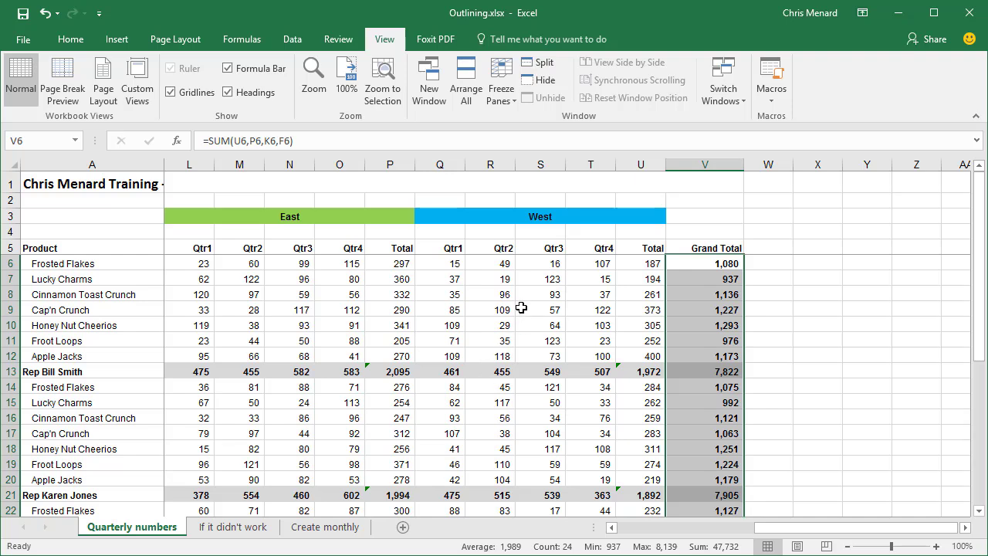
scroll(541, 335, "down", 5)
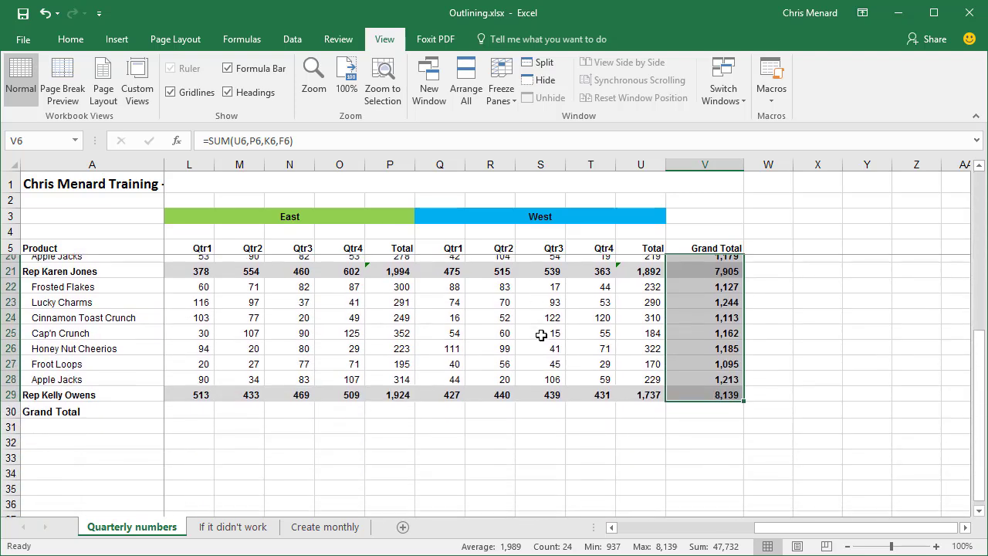
AutoSum B30:V30 so the Grand Total row adds the three rep subtotals, e.g. 1,514.
left_click_drag(781, 528, 644, 528)
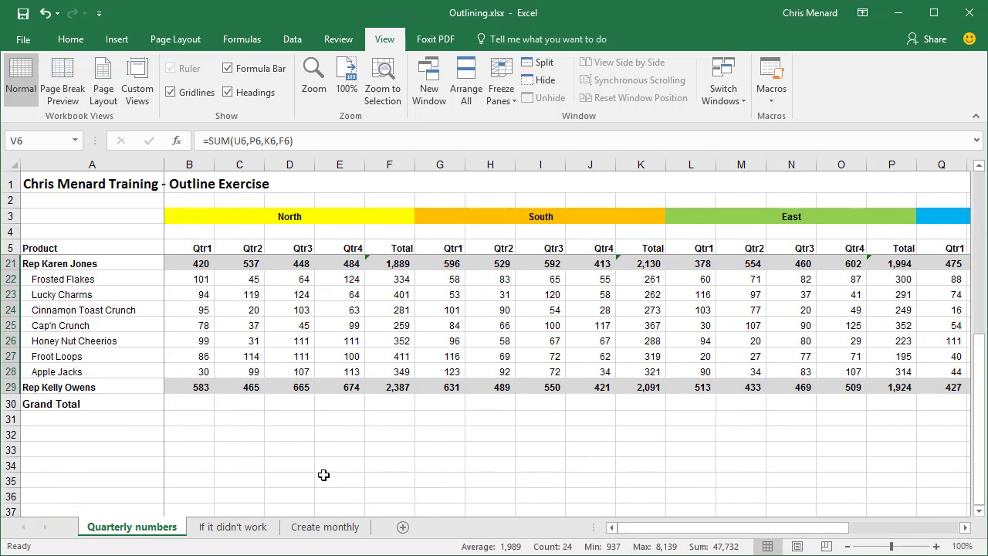
left_click(189, 405)
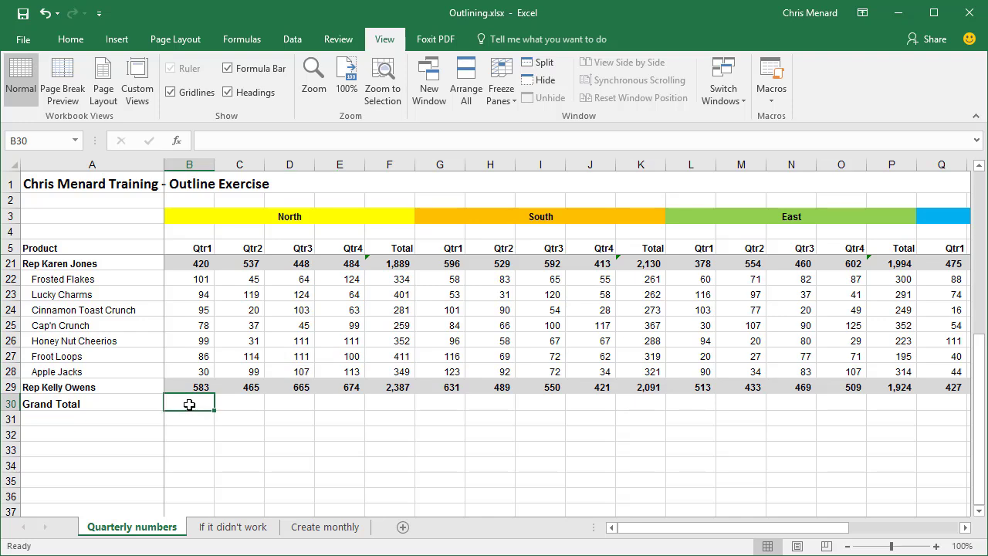
left_click_drag(190, 404, 865, 403)
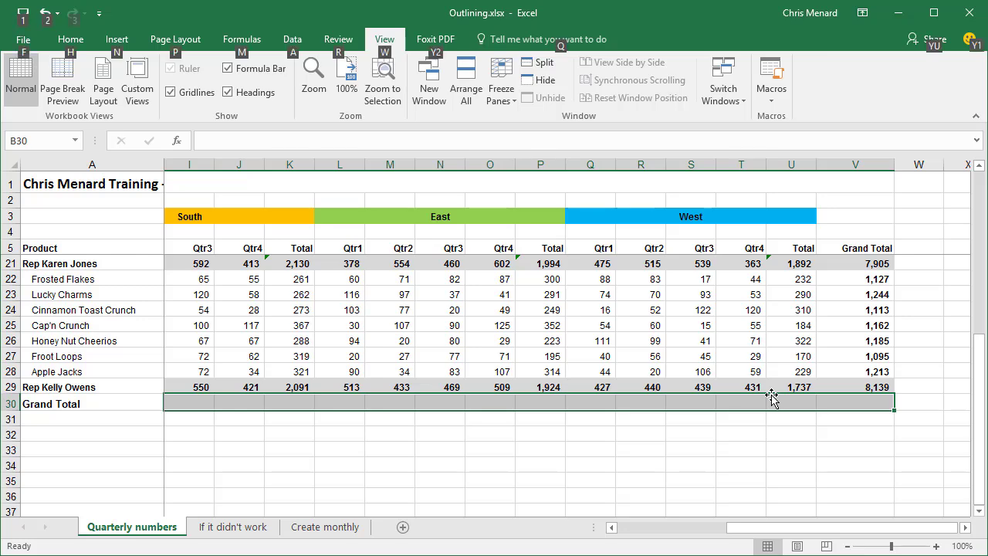
key("alt+equal")
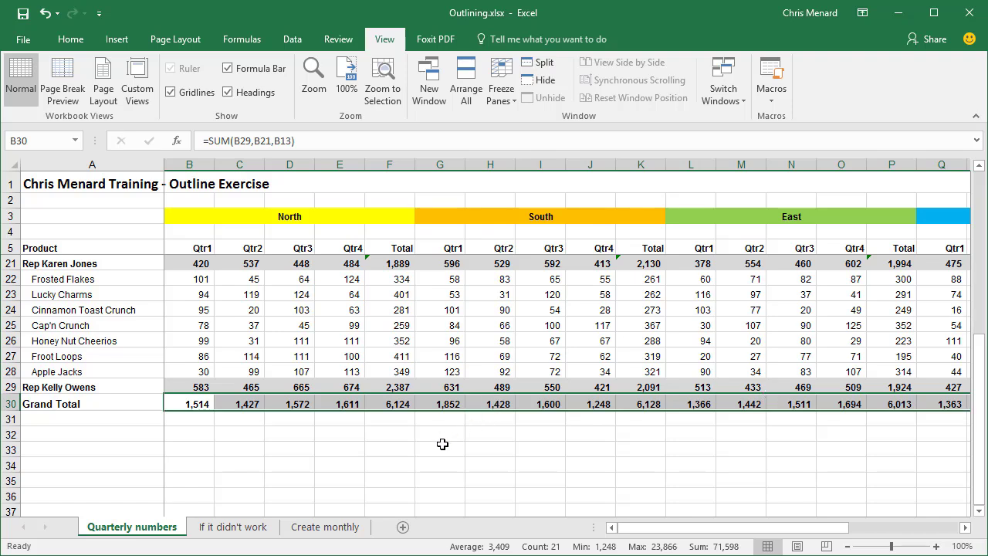
Review the Grand Total results and return to the top of the sheet with Ctrl+Home.
scroll(443, 444, "up", 2)
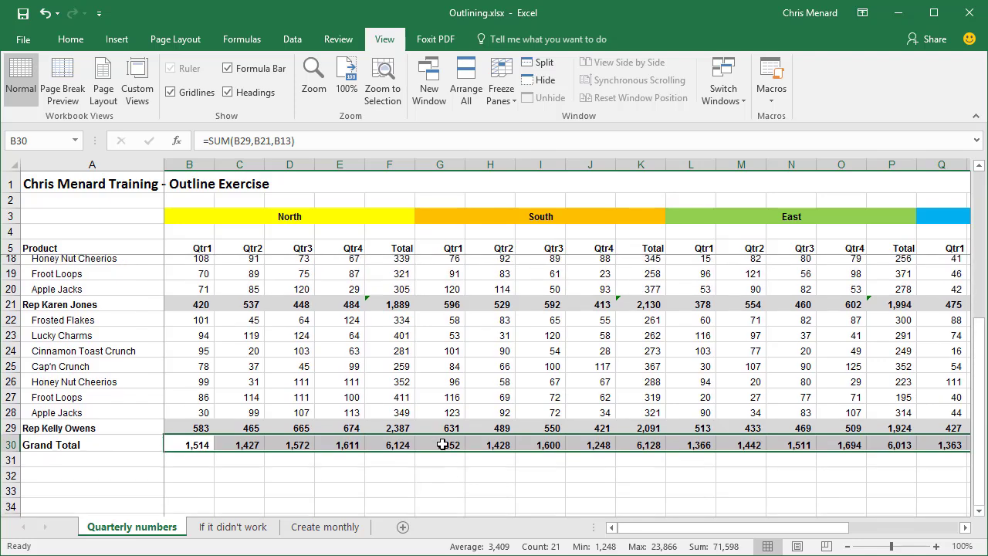
scroll(442, 444, "up", 2)
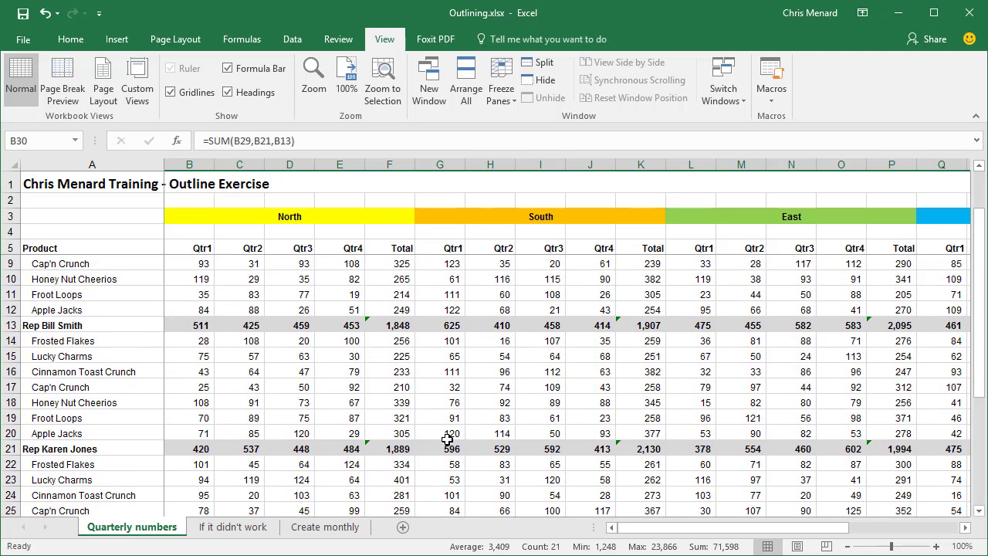
scroll(465, 427, "down", 4)
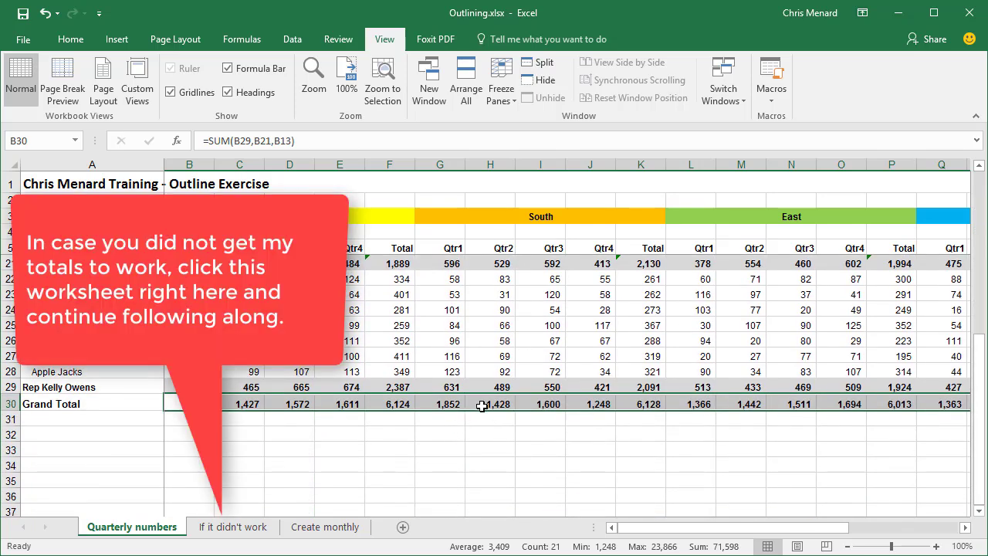
scroll(482, 406, "up", 3)
scroll(481, 406, "up", 2)
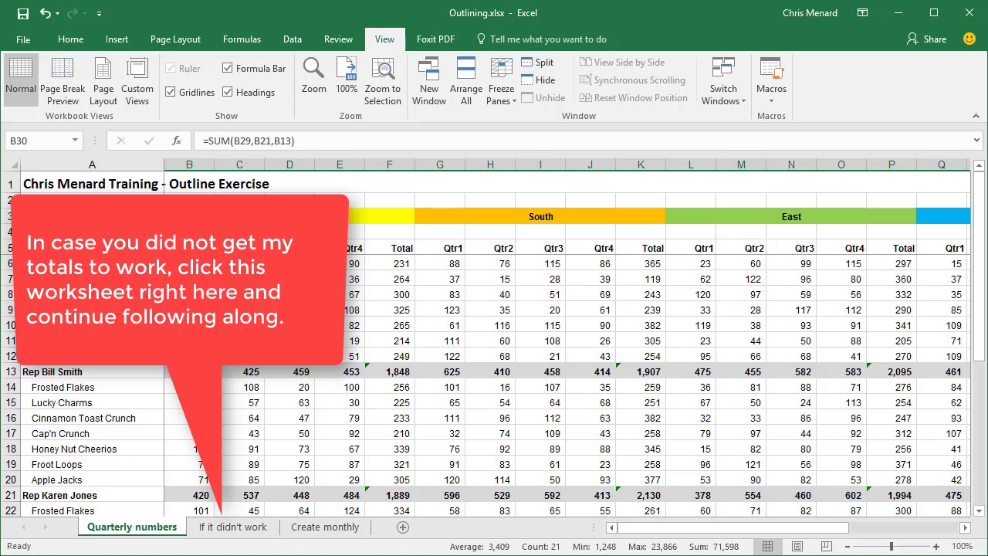
key("ctrl+Home")
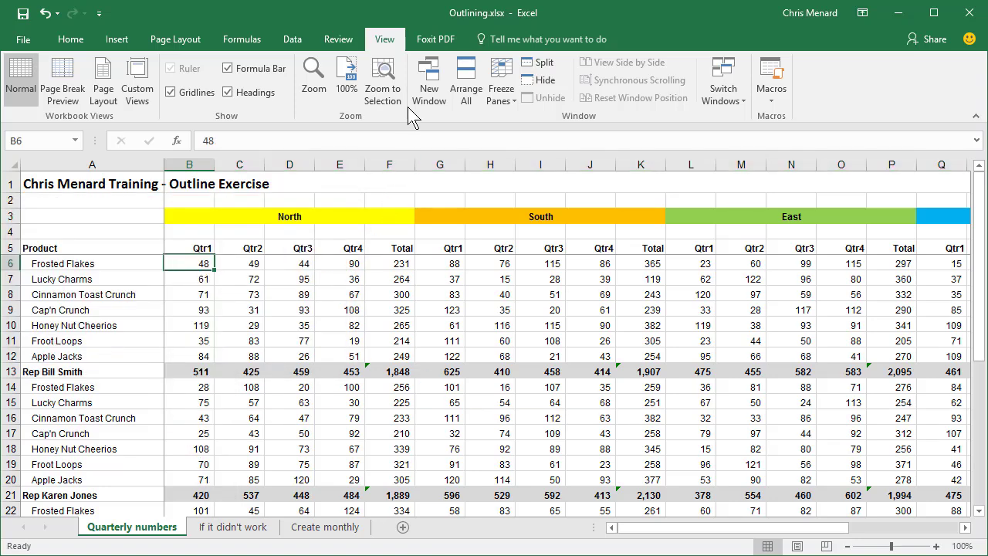
Apply Auto Outline from the Data tab's Group dropdown to group rep rows and region columns.
left_click(294, 48)
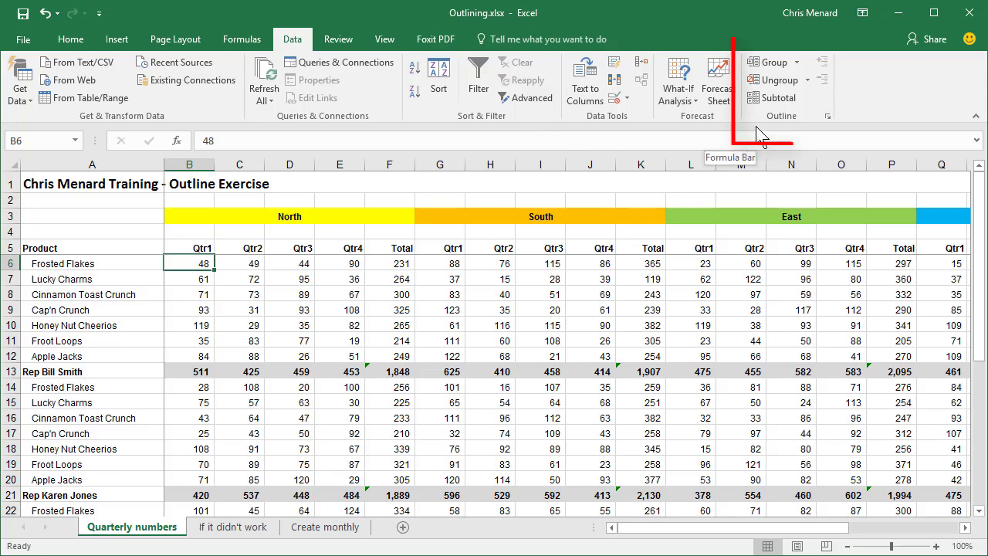
left_click(797, 62)
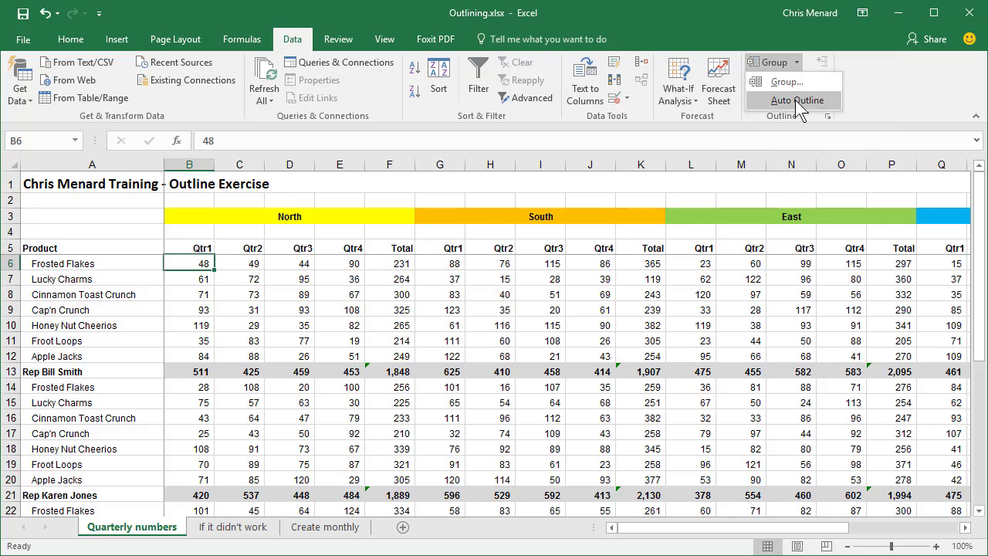
left_click(795, 100)
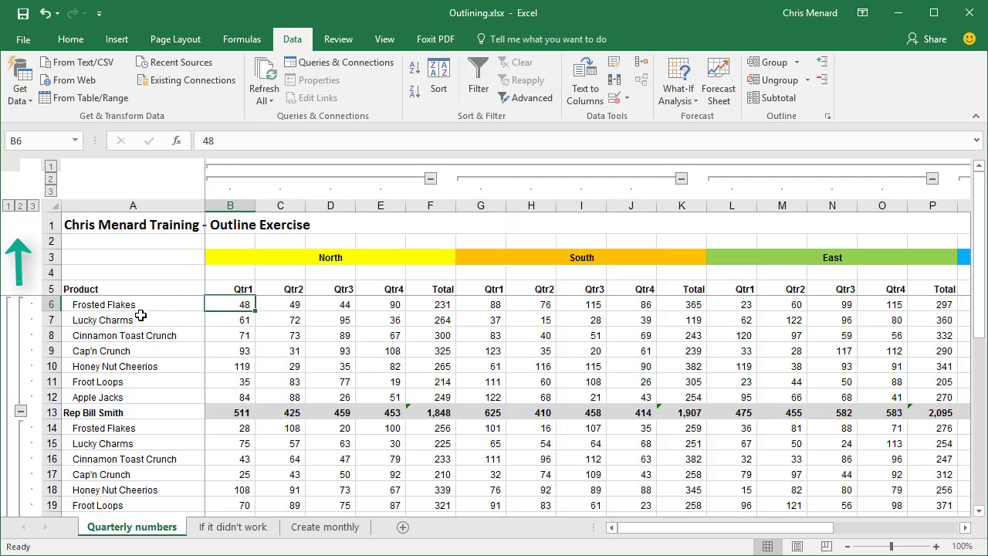
left_click(51, 167)
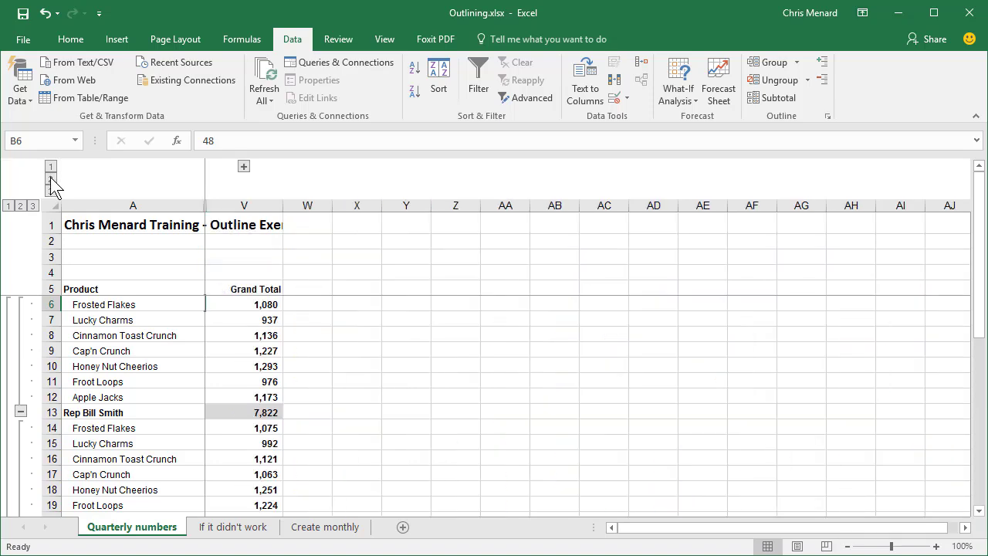
left_click(51, 179)
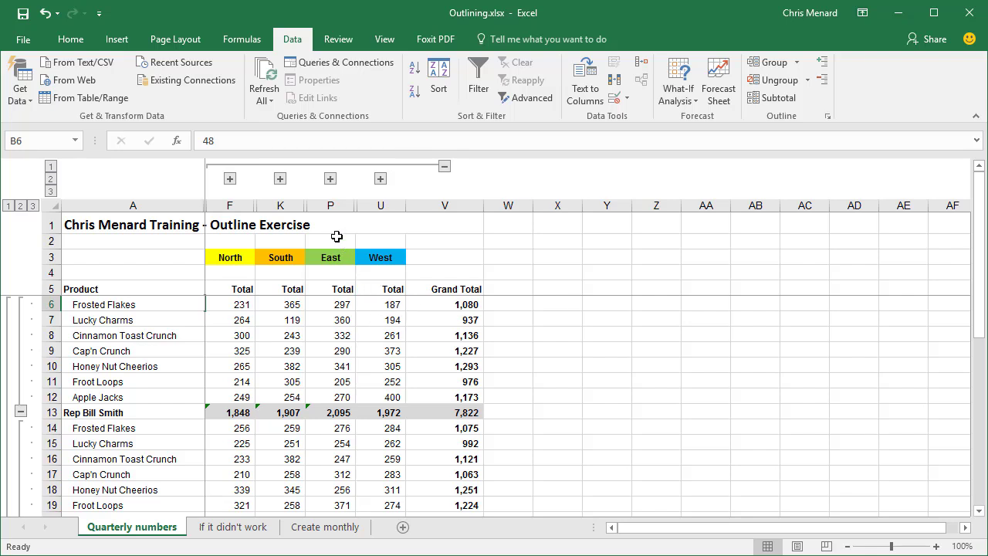
left_click(330, 179)
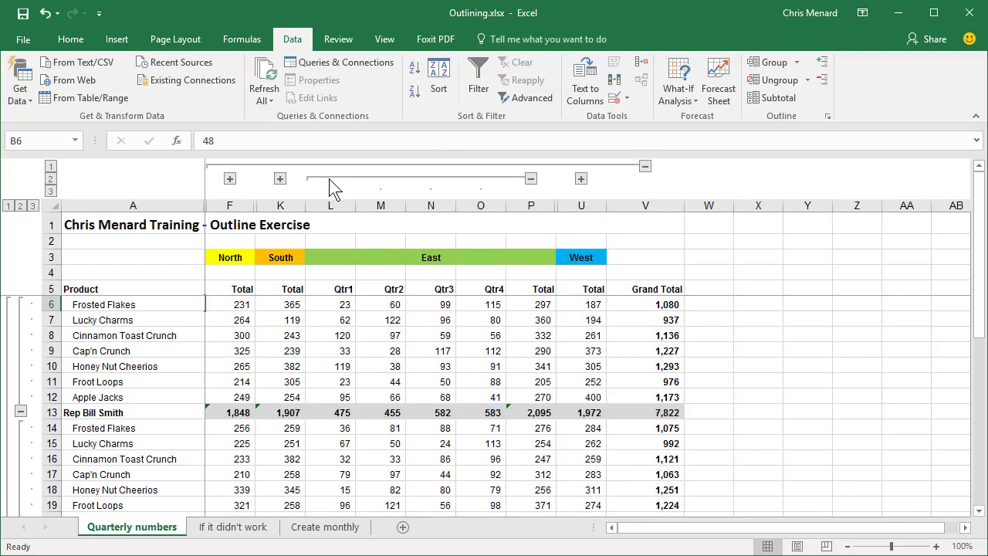
left_click(230, 179)
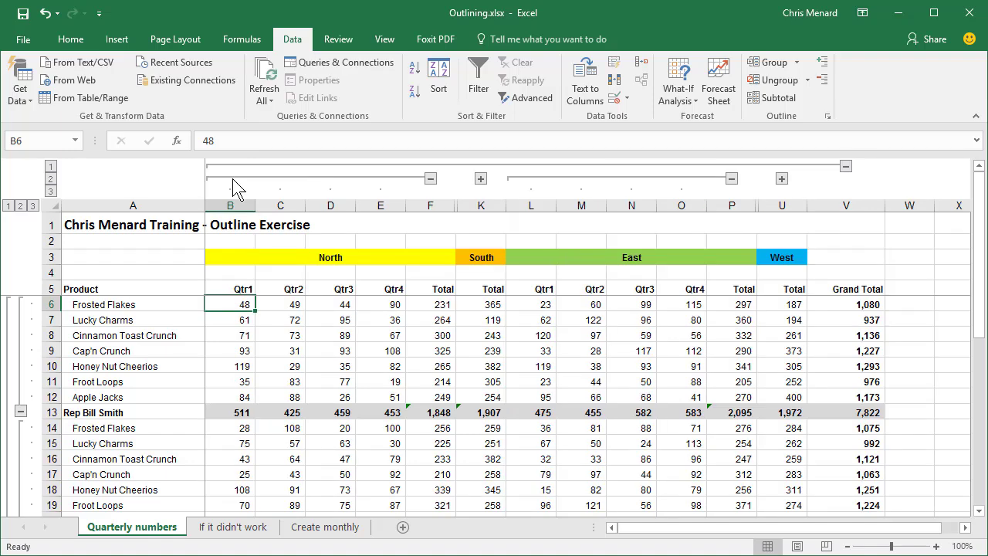
left_click(51, 191)
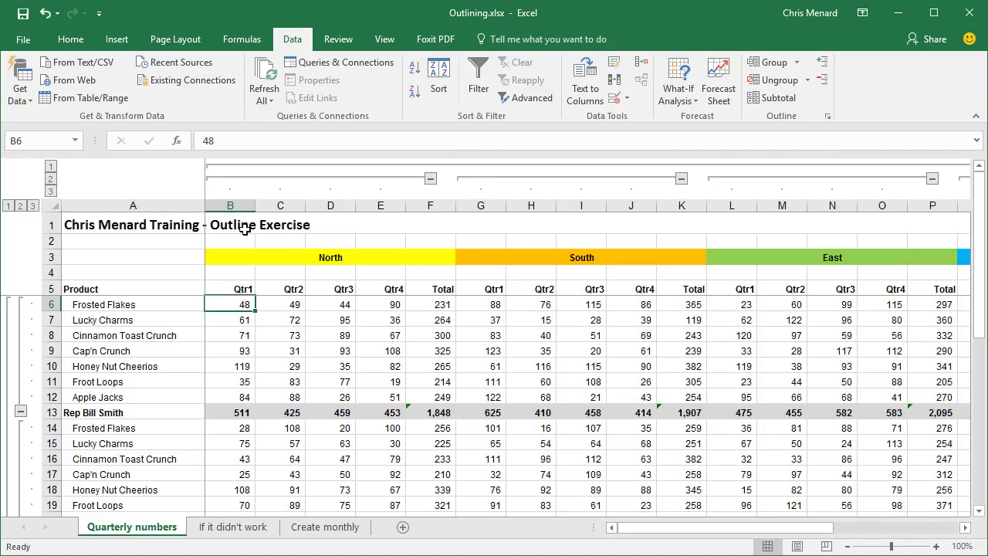
left_click(8, 205)
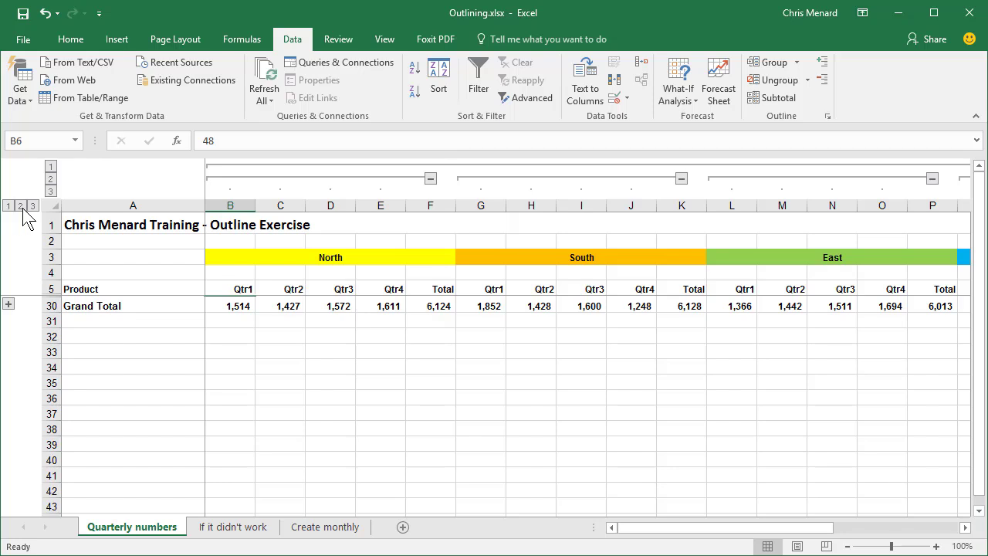
left_click(21, 206)
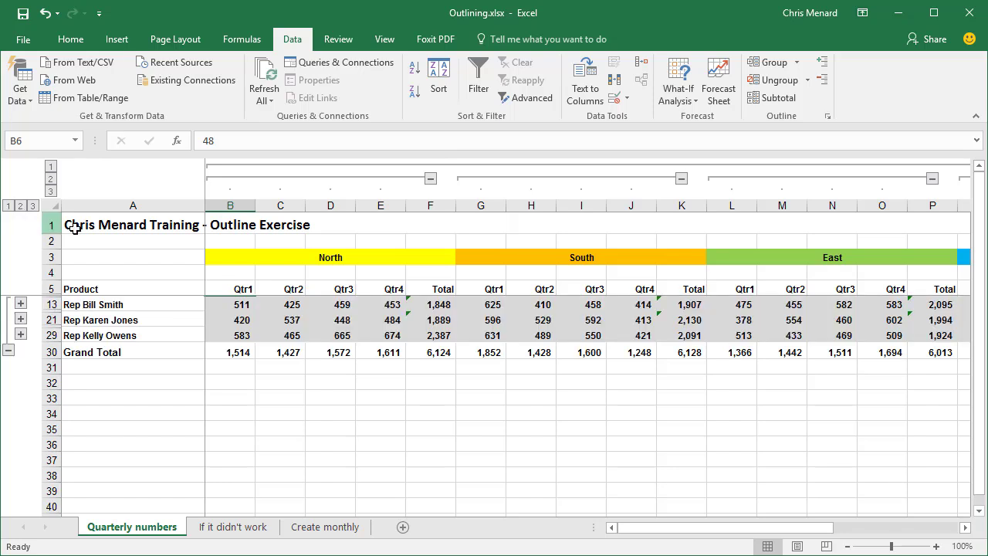
left_click(20, 304)
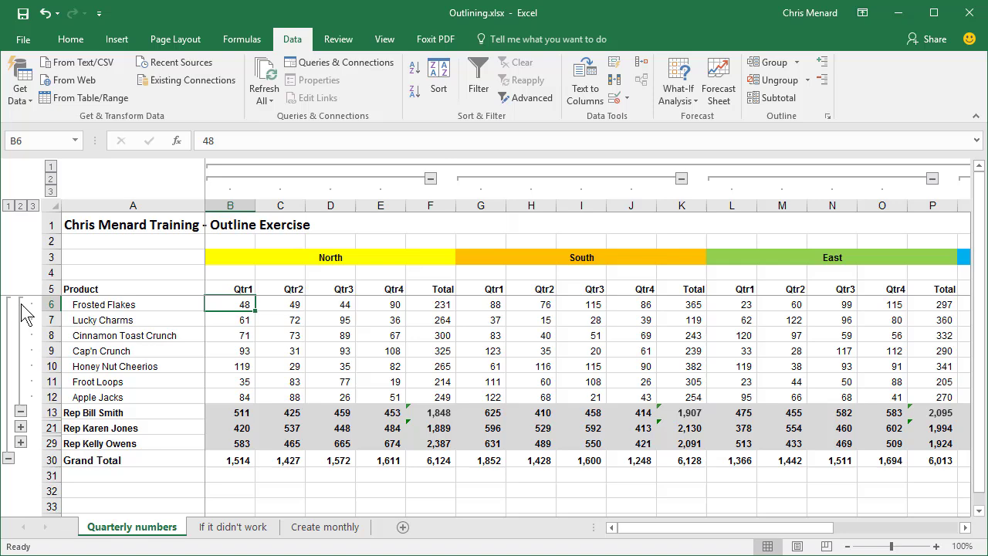
left_click(36, 206)
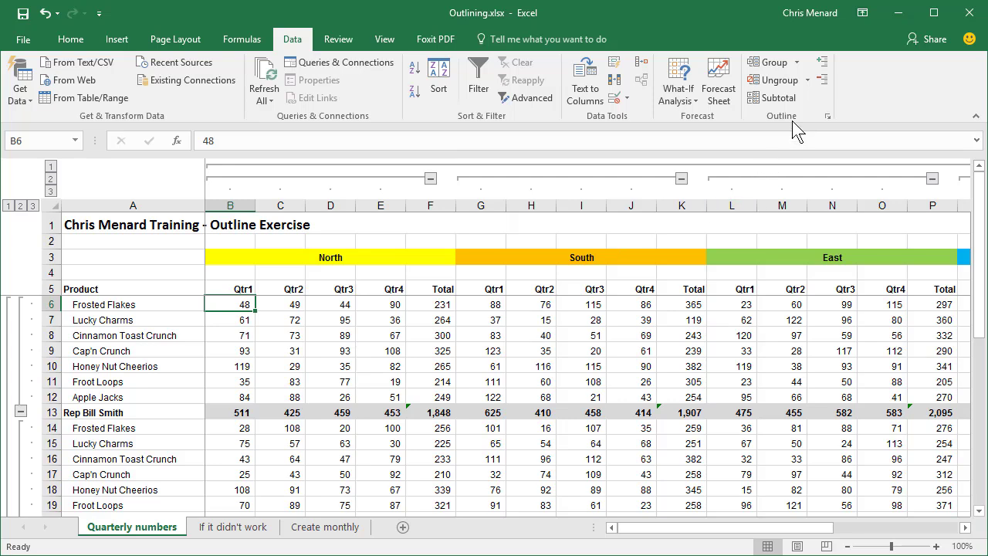
Show the Ungroup dropdown's choices, including Clear Outline.
left_click(809, 80)
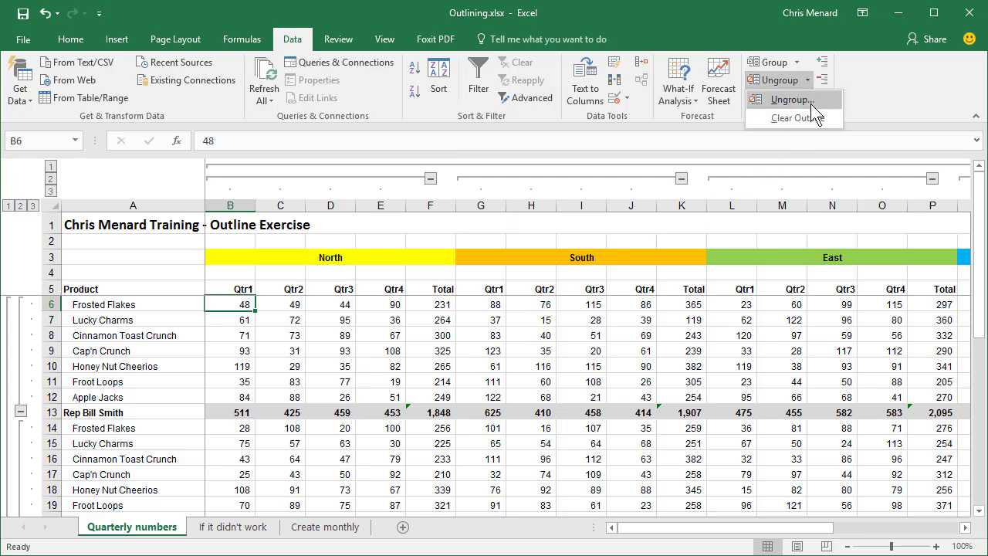